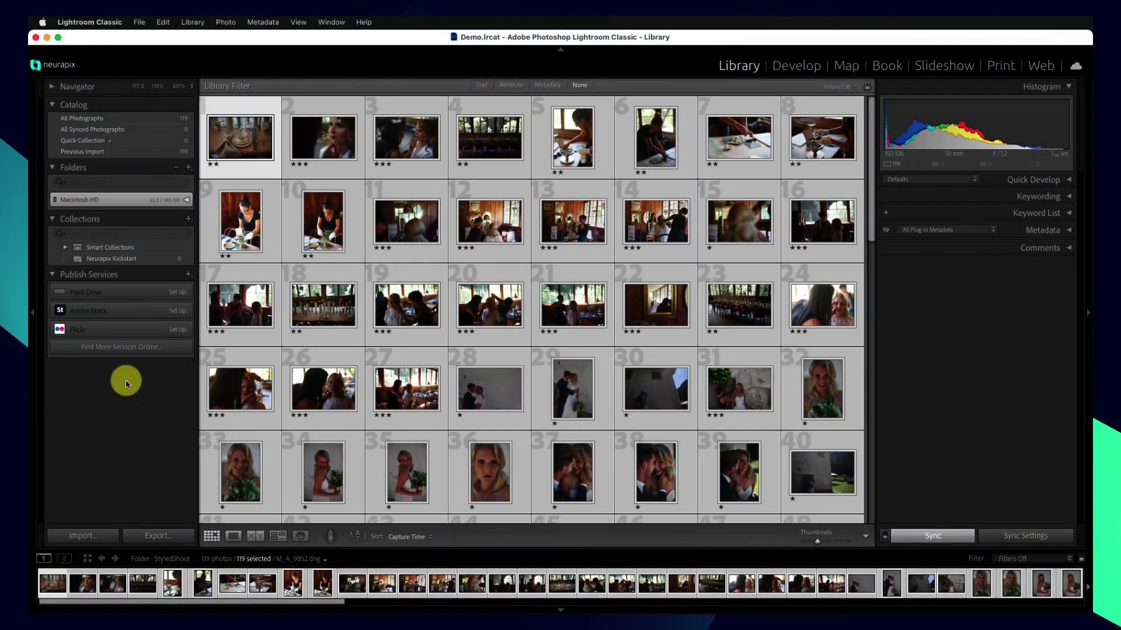
# - Create a Kickstart project from the 20 selected photos and confirm its creation
pyautogui.click(193, 21)
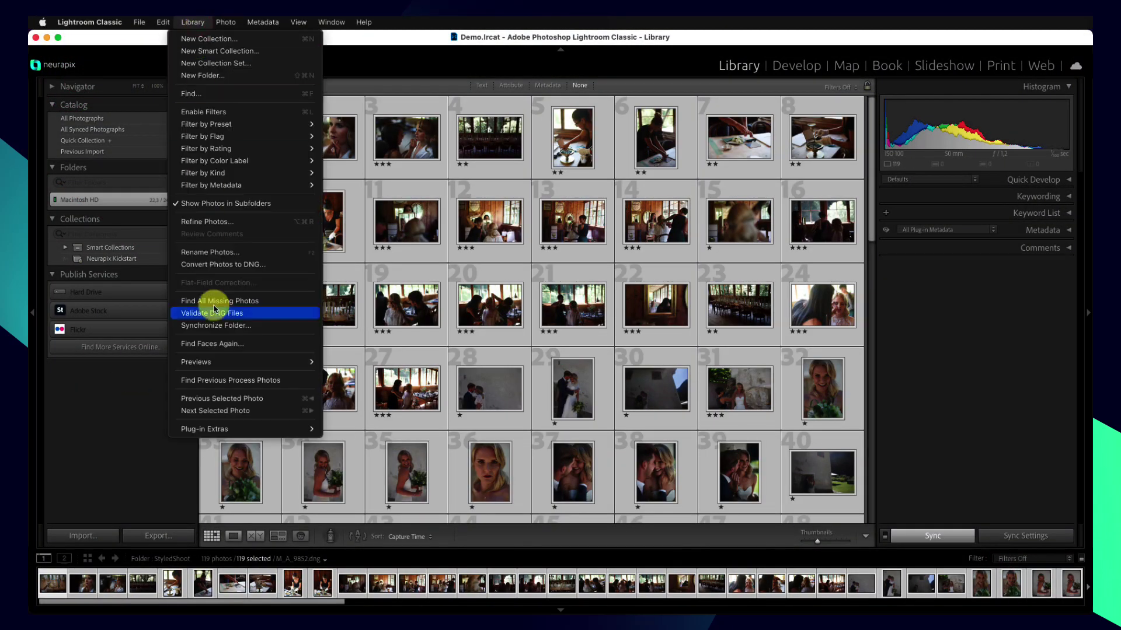
pyautogui.moveTo(205, 428)
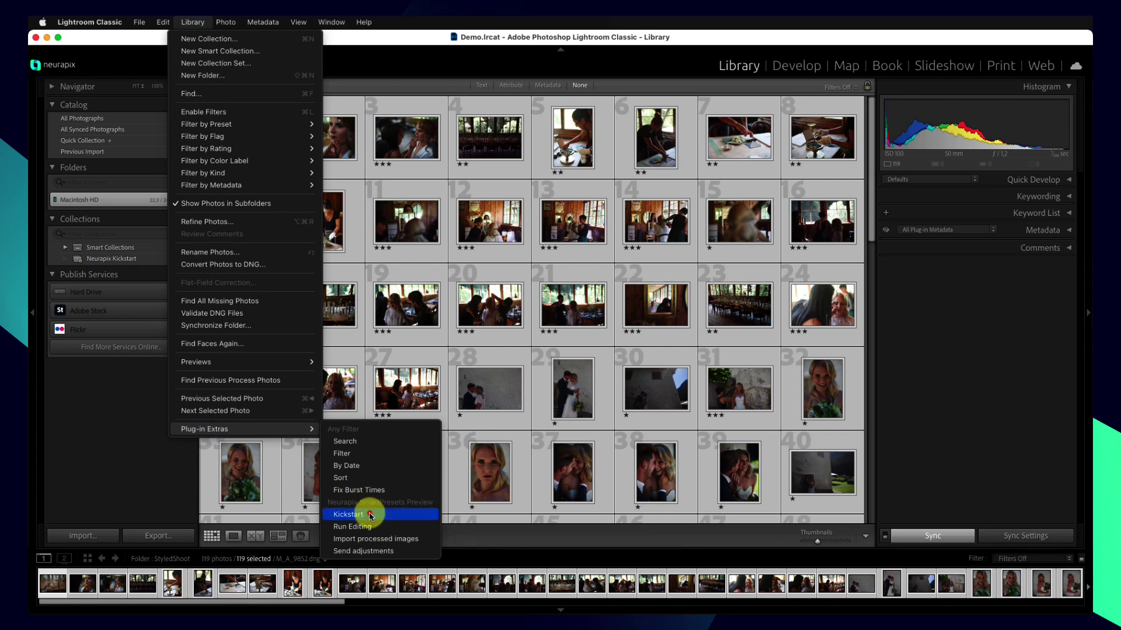
pyautogui.click(368, 510)
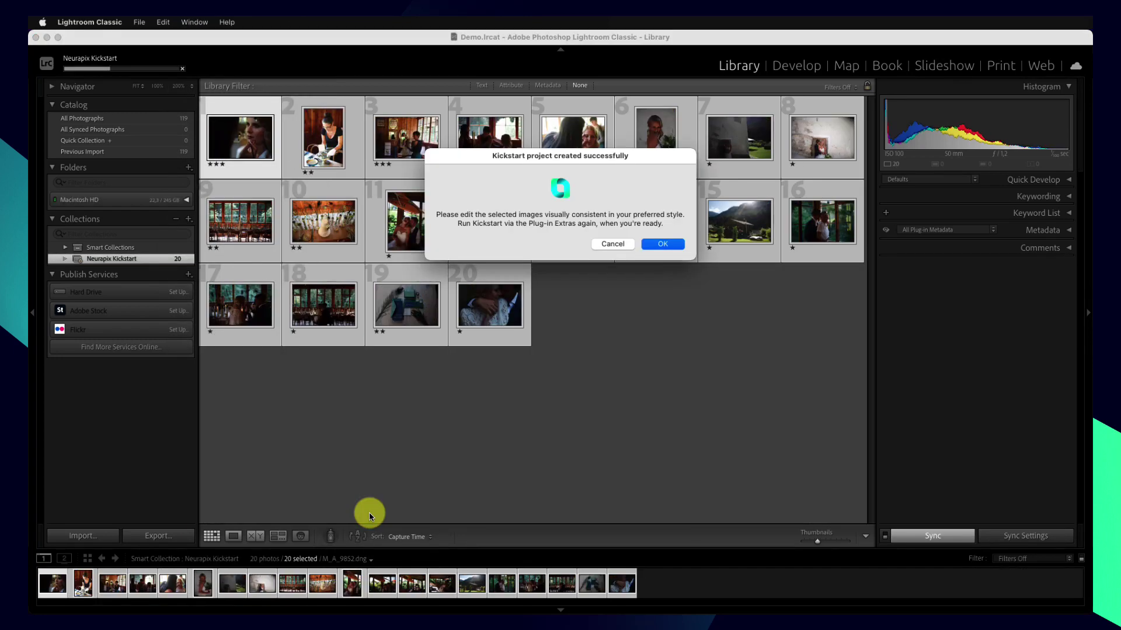
pyautogui.click(666, 248)
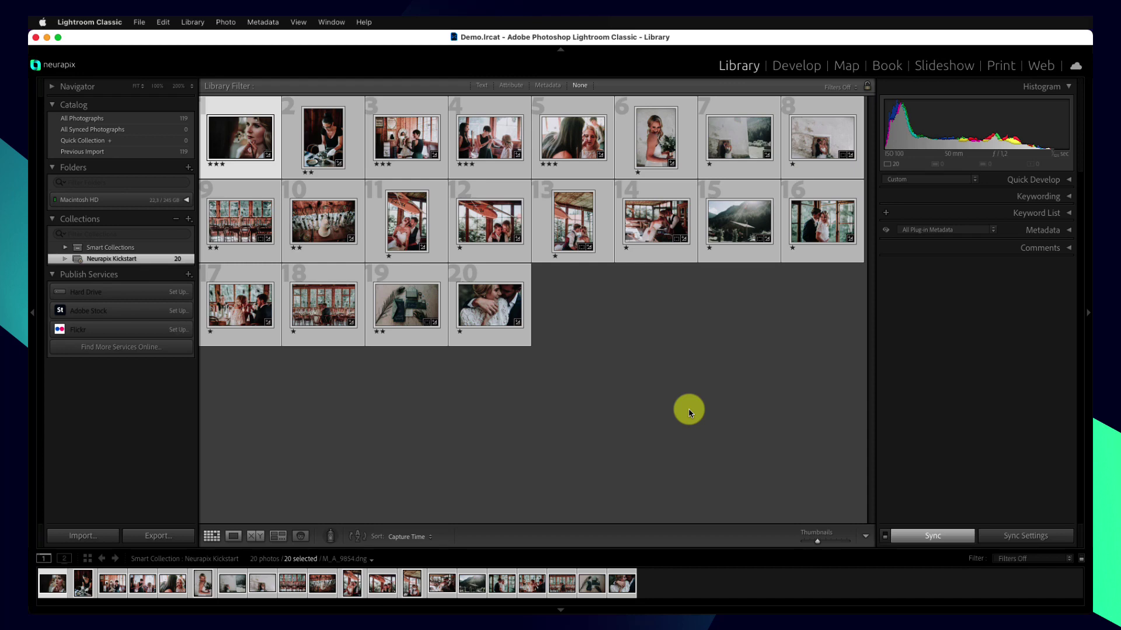
# - Send the 20 edited photos to Kickstart for training as the 'Wedding' style
pyautogui.click(190, 23)
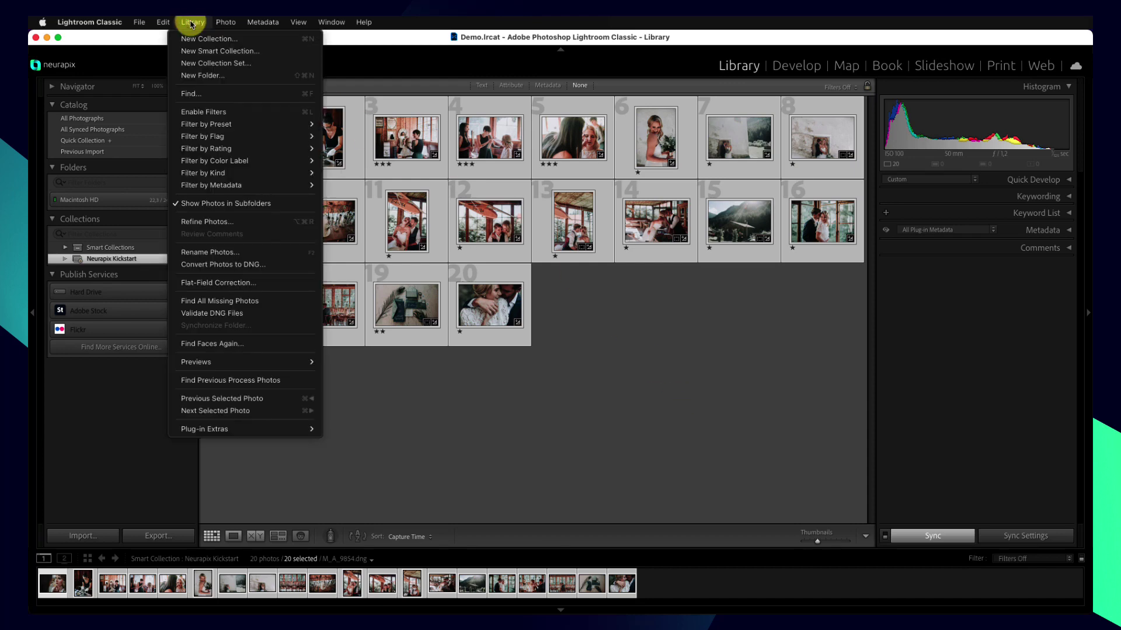
pyautogui.moveTo(204, 429)
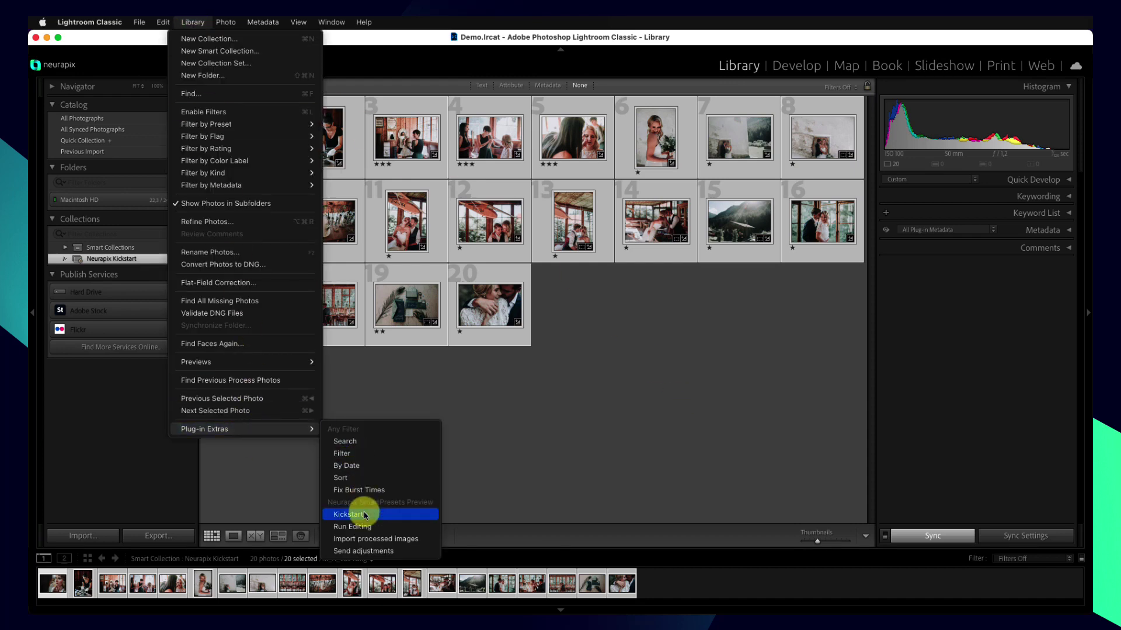
pyautogui.click(364, 514)
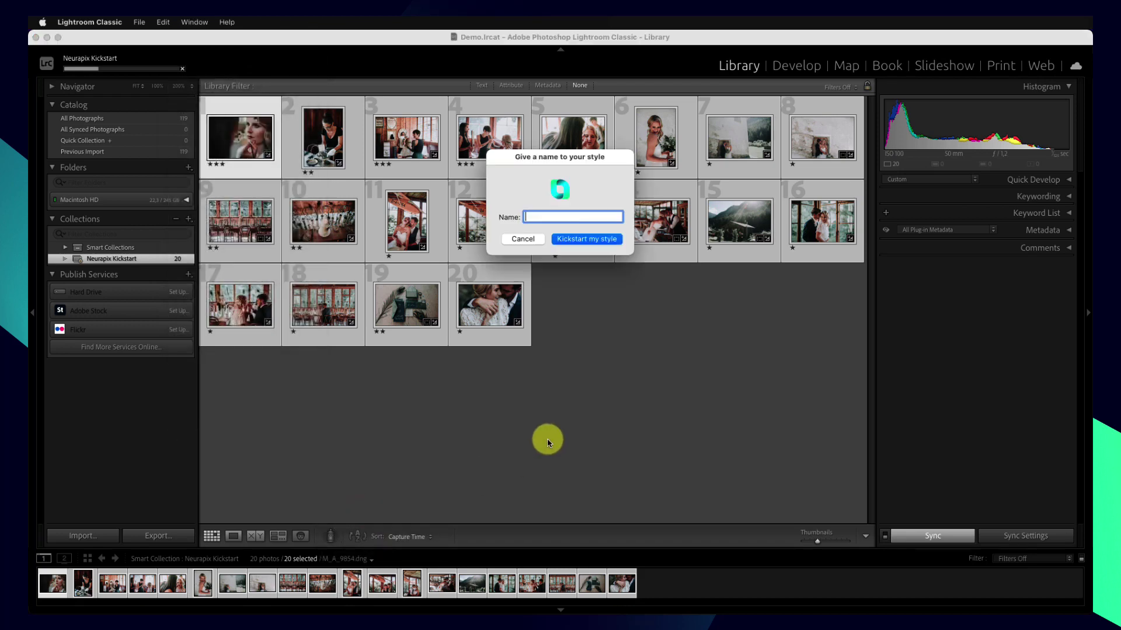
pyautogui.write('Wedding')
pyautogui.click(606, 240)
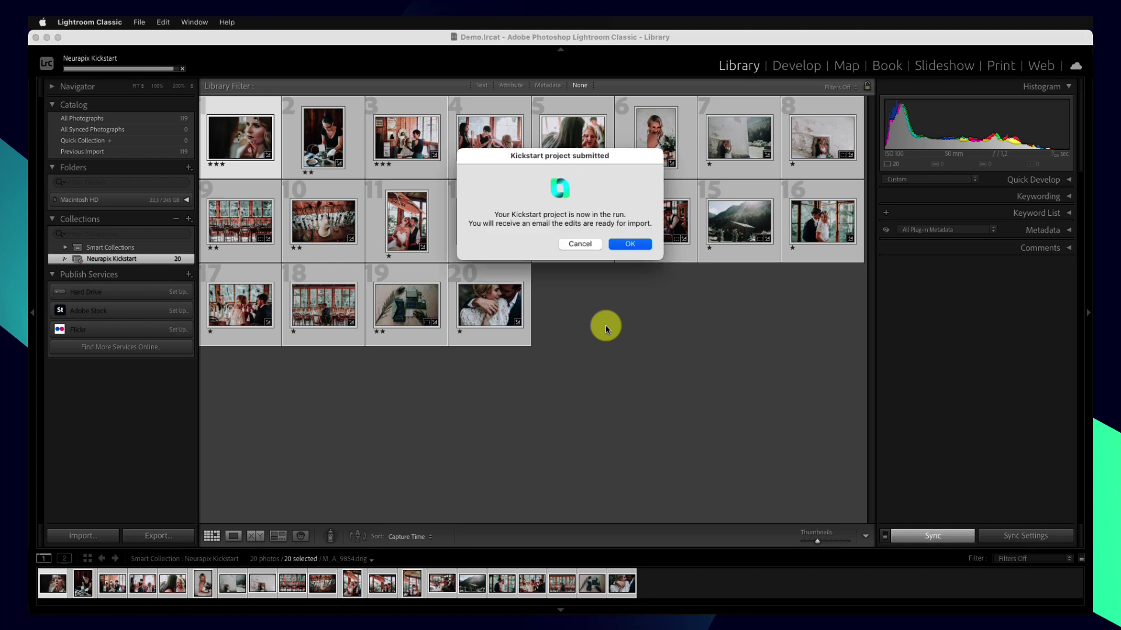
# - Import the Wedding Kickstart edits into the library, then show the SmartPreset list in Edit settings
pyautogui.click(630, 245)
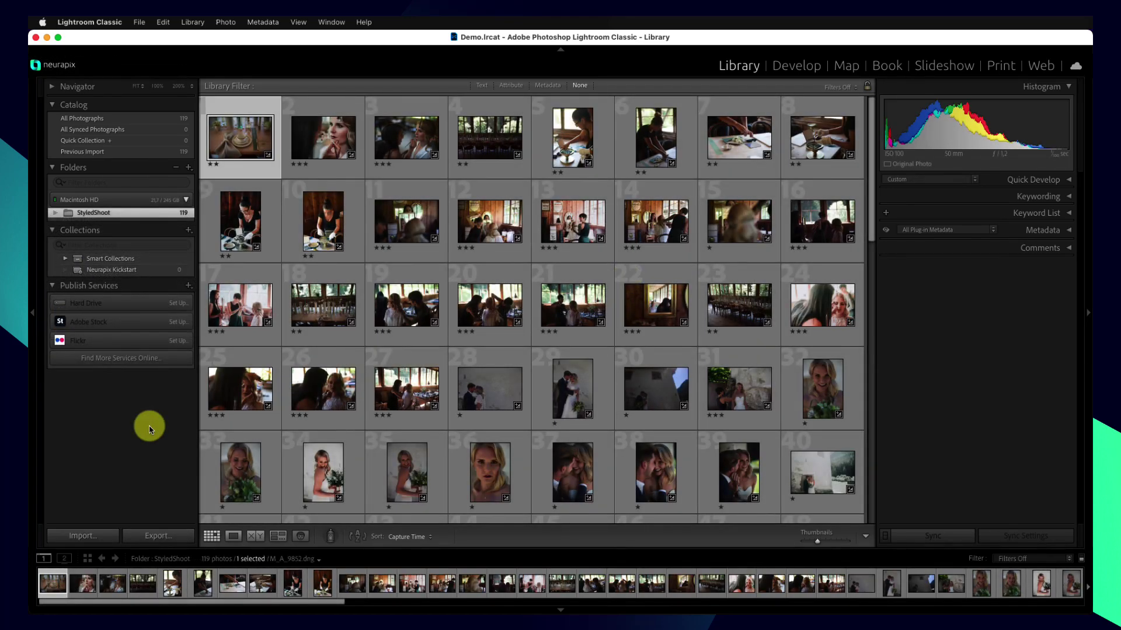
pyautogui.click(192, 23)
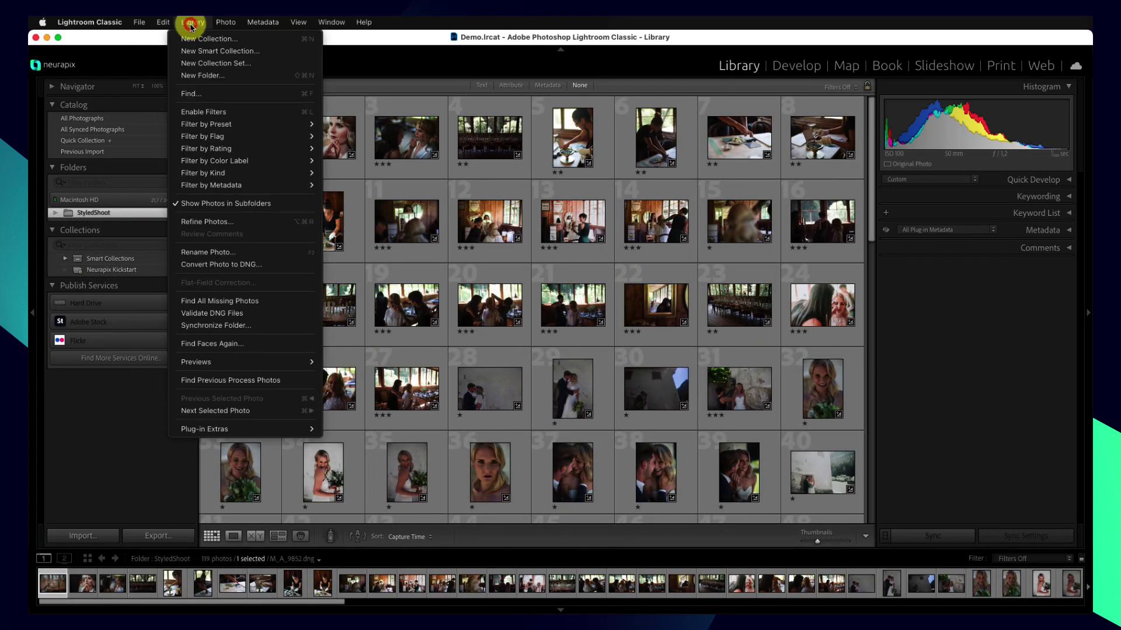
pyautogui.moveTo(204, 429)
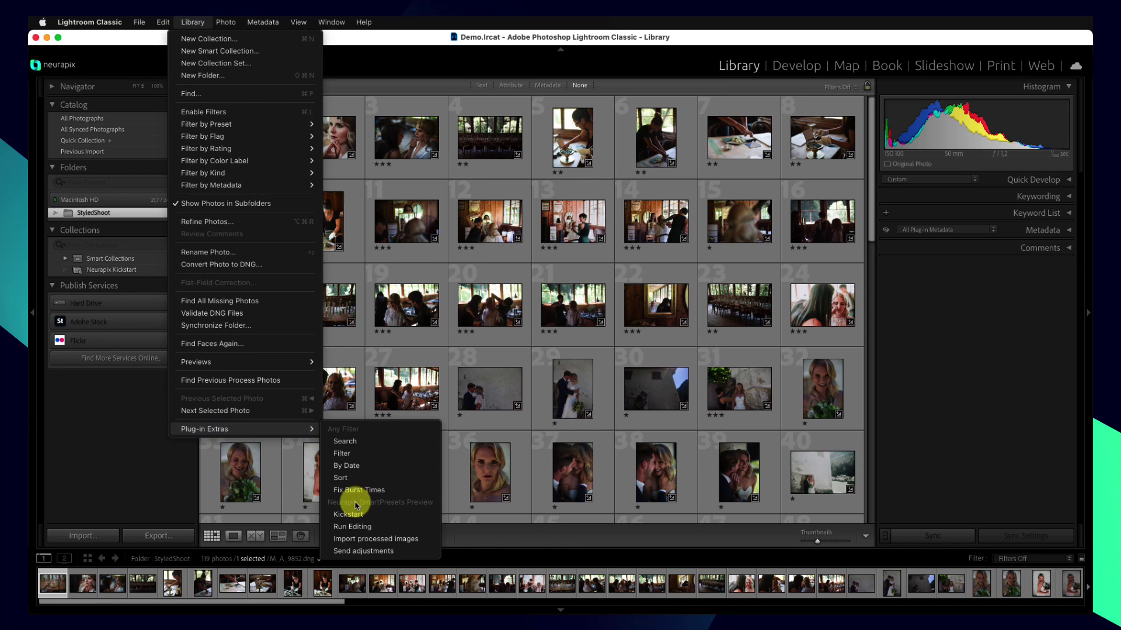
pyautogui.click(350, 514)
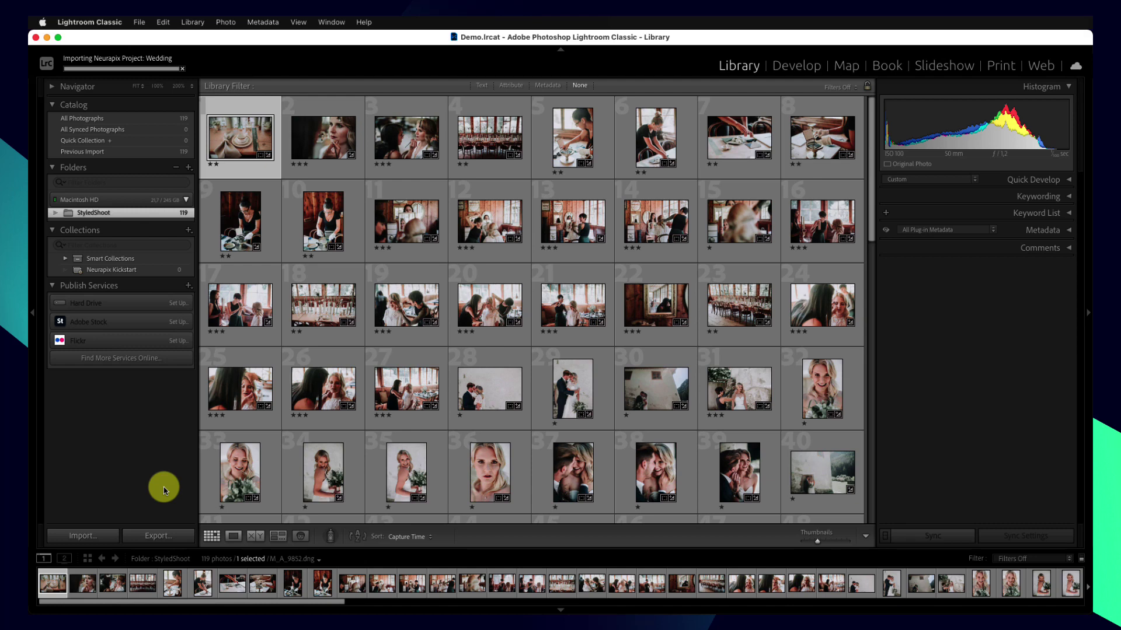
pyautogui.press('Return')
pyautogui.click(585, 195)
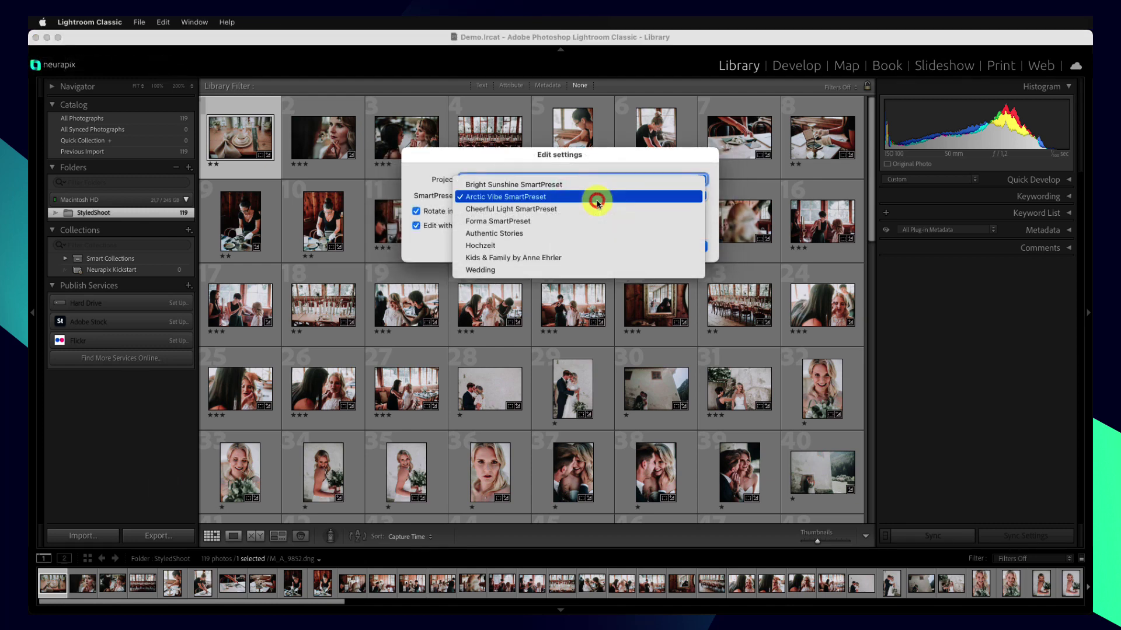